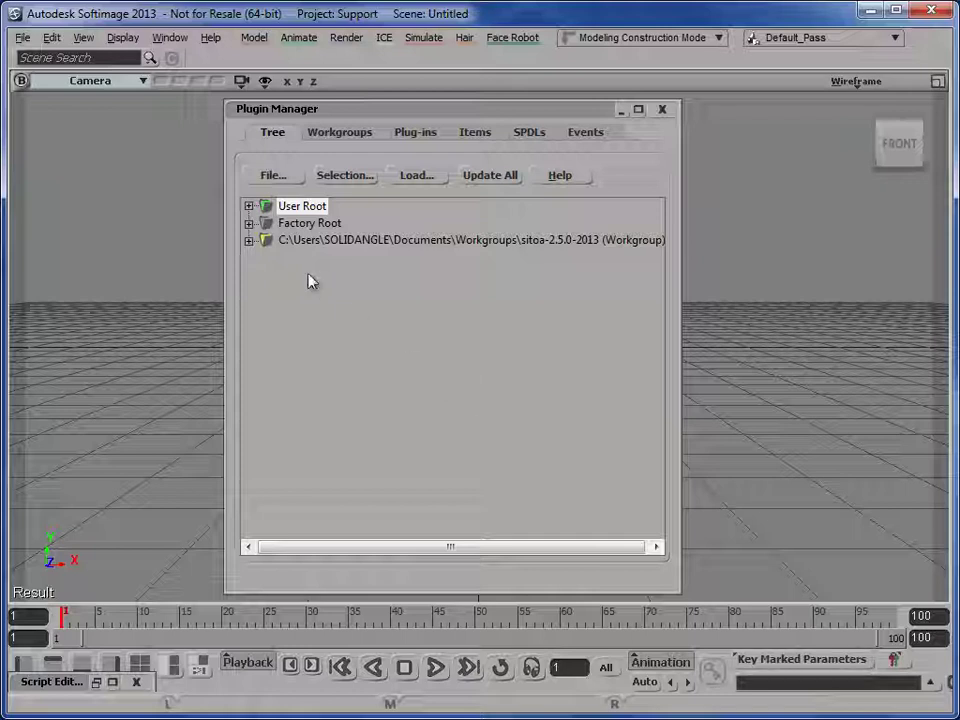
Uncheck the sitoa-2.5.0-2013 entry in the Workgroups list to disconnect it.
left_click(483, 240)
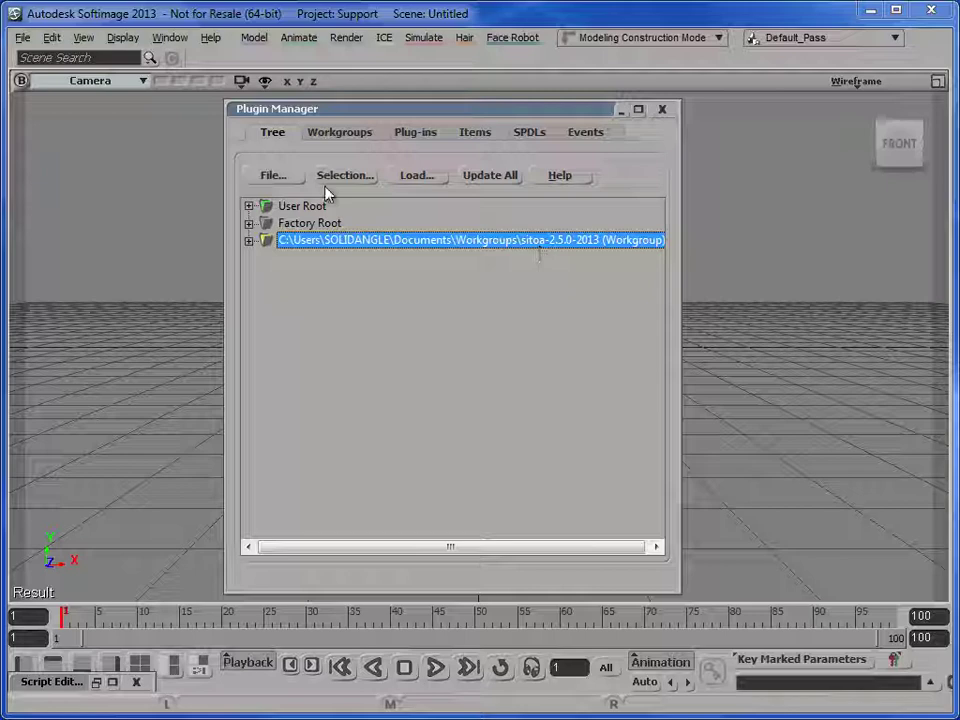
left_click(341, 134)
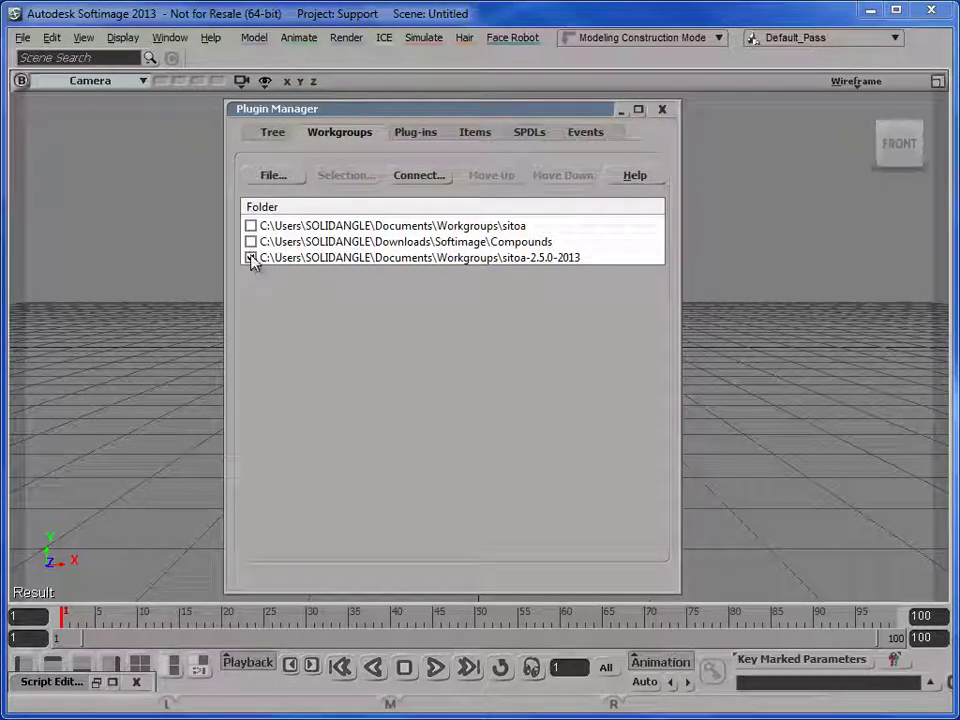
left_click(251, 258)
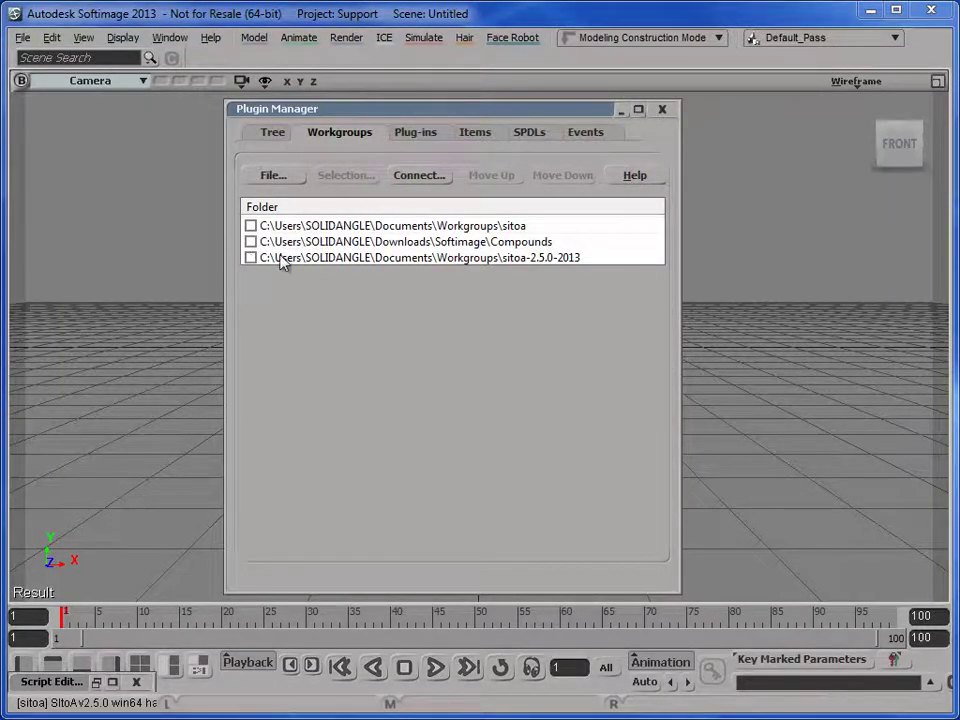
left_click(289, 177)
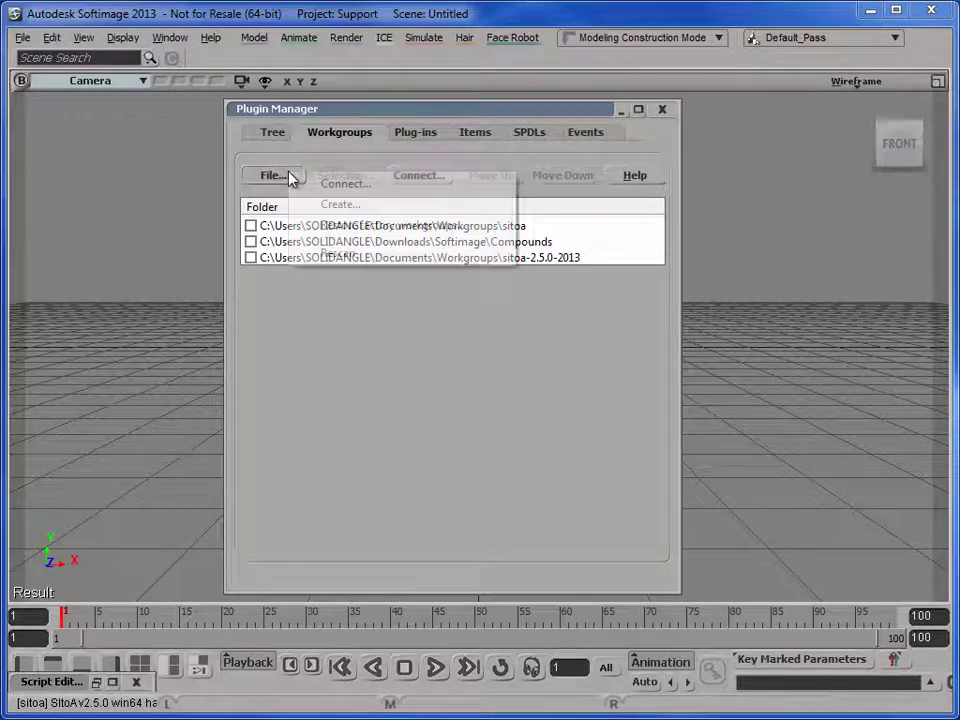
Start a new workgroup and set its location to the Documents\Workgroups folder.
left_click(327, 205)
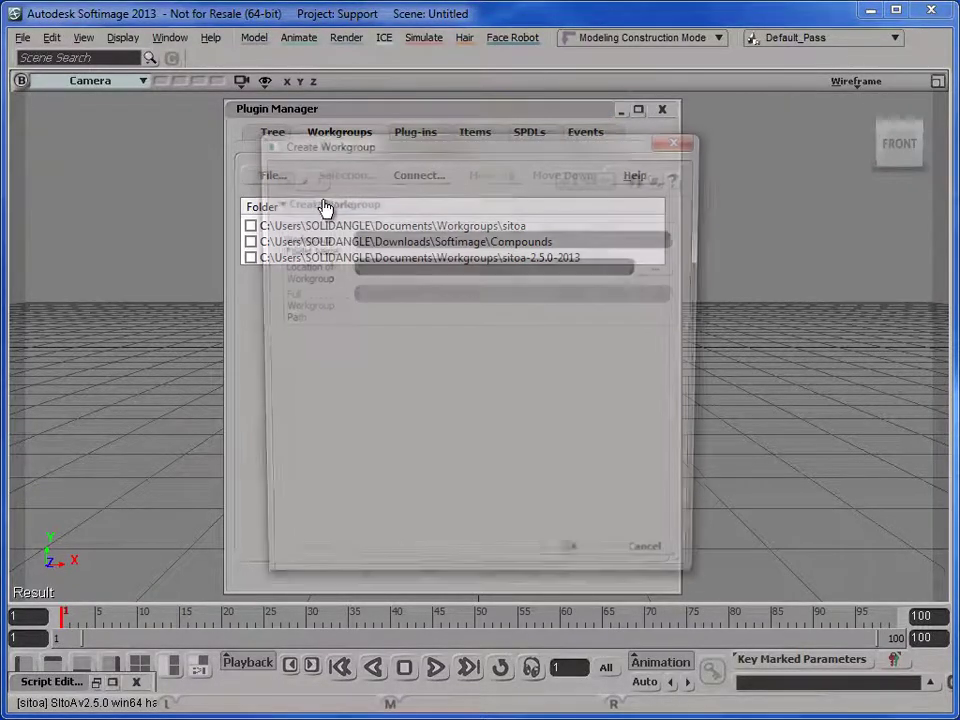
left_click(664, 270)
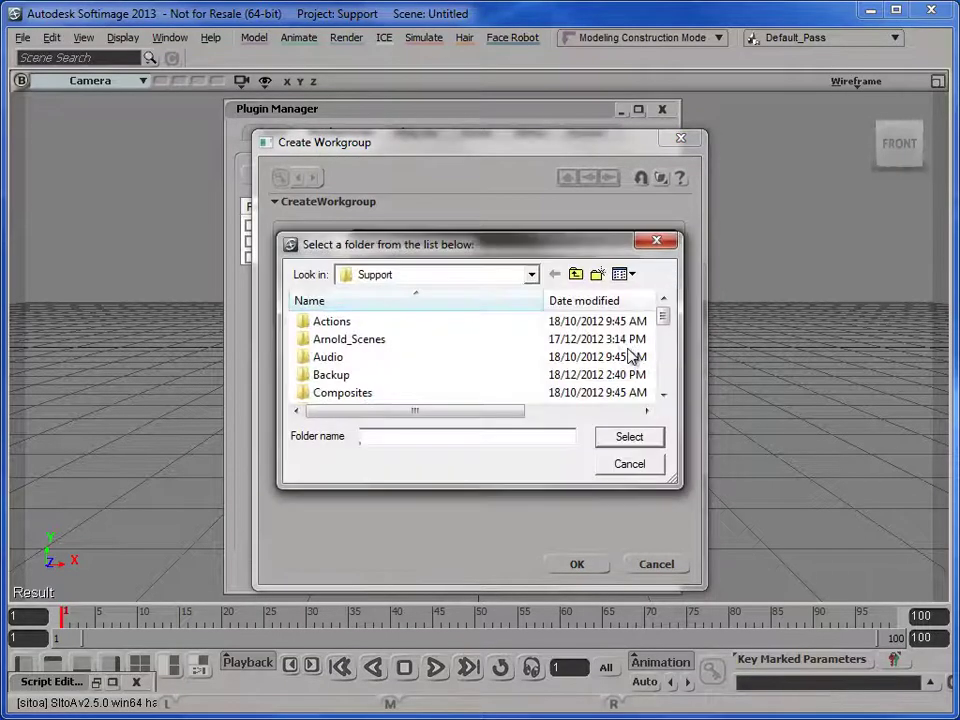
left_click(576, 278)
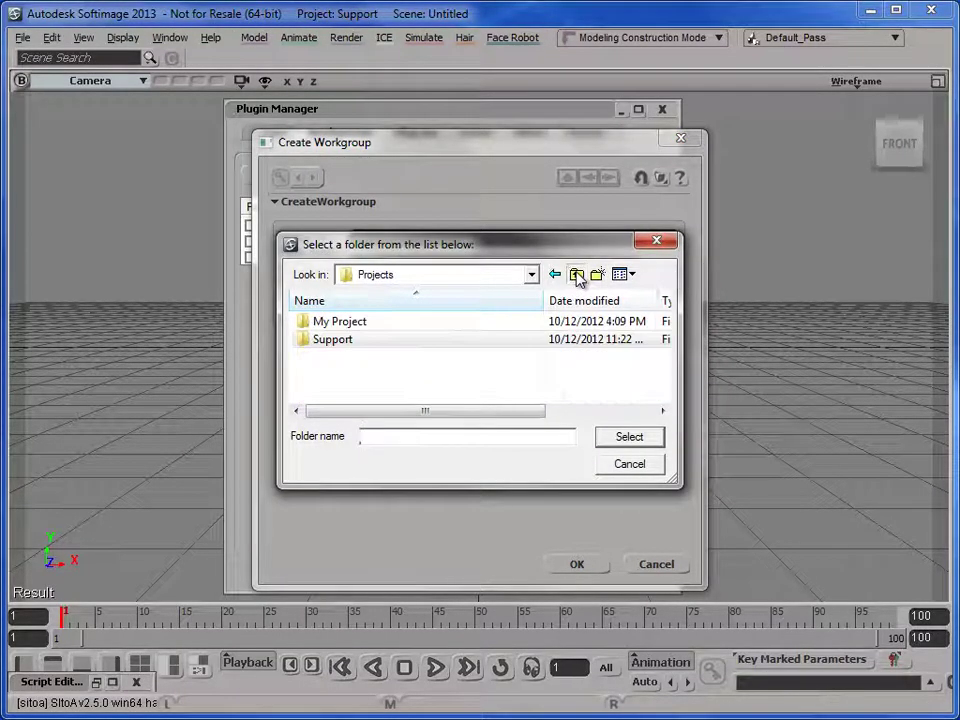
left_click(576, 278)
scroll(450, 364, "down", 2)
scroll(403, 377, "up", 1)
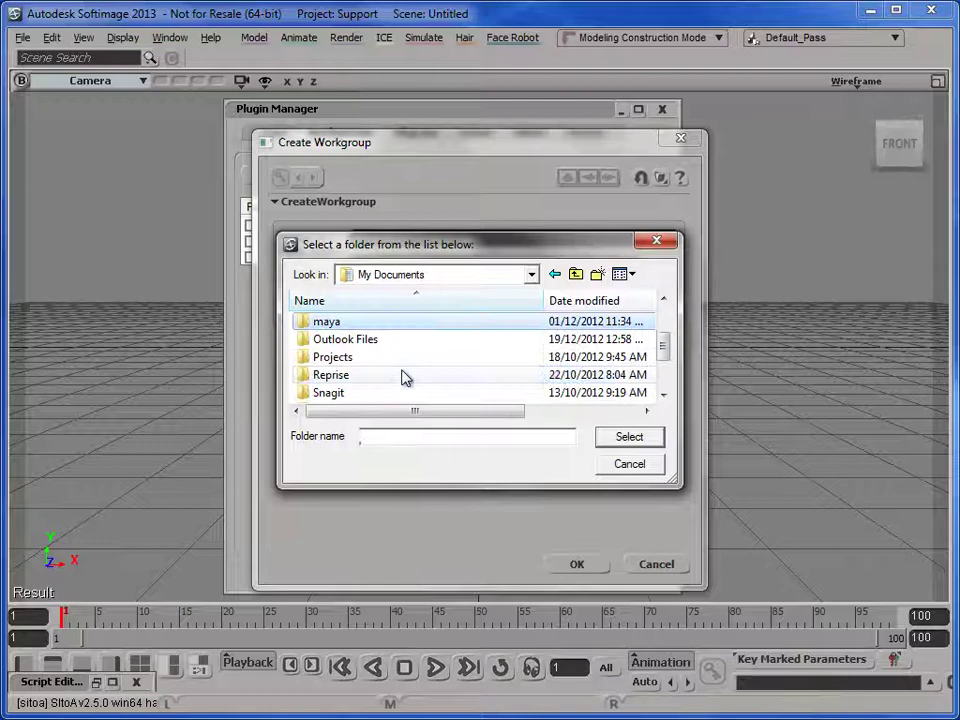
scroll(396, 381, "down", 2)
double_click(385, 394)
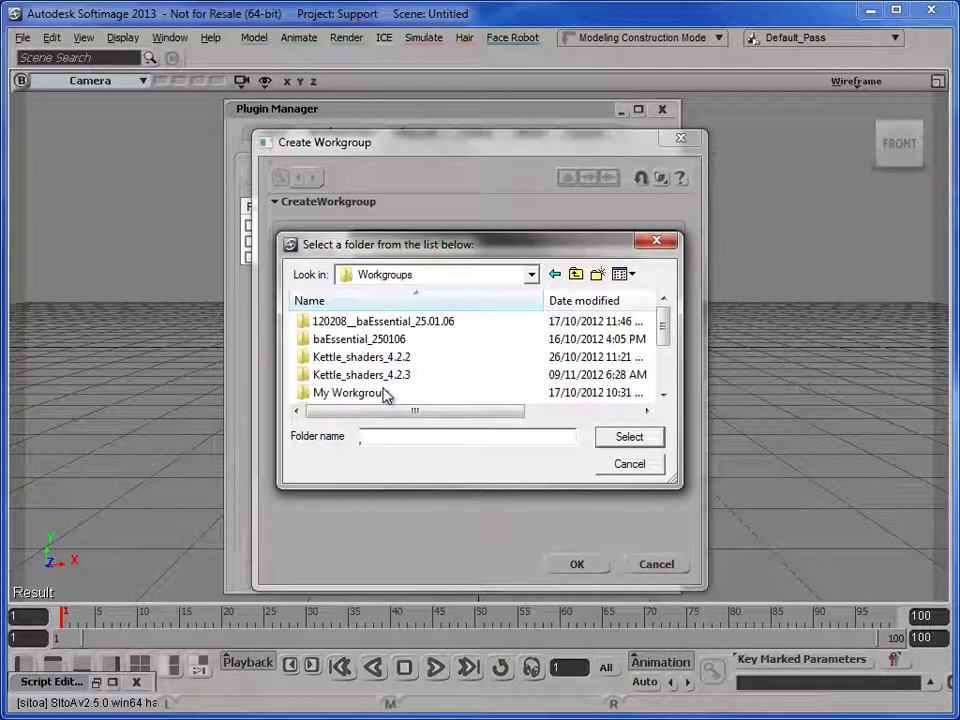
left_click(626, 438)
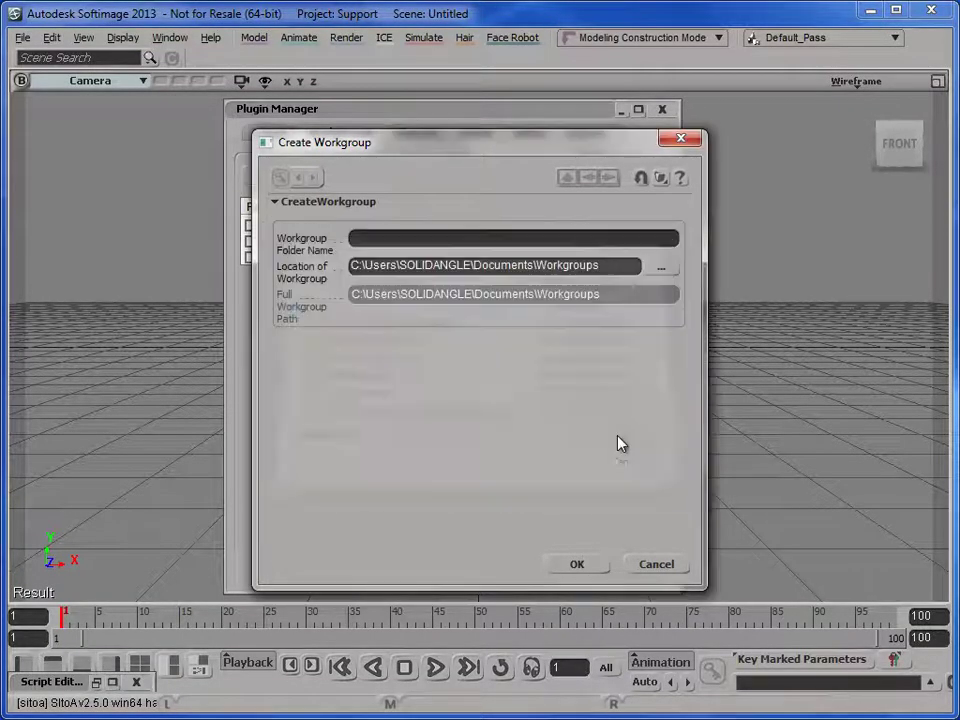
Name the workgroup folder sitoa-2.6.0-2013, create it, and expand it in the Tree view.
left_click(375, 236)
type("sitoa")
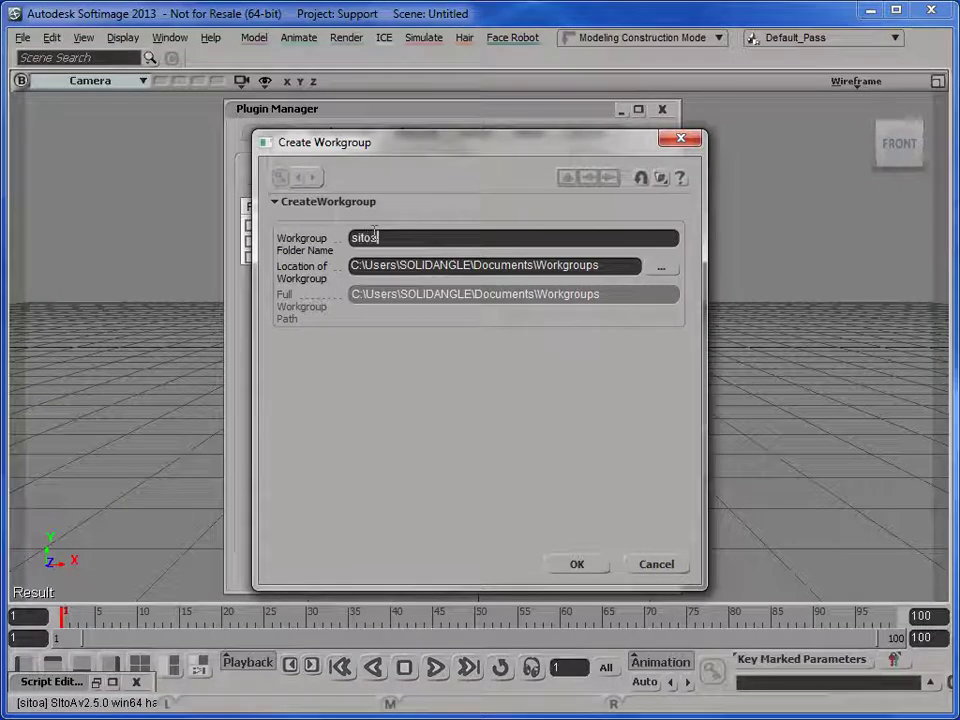
type("-2.6.")
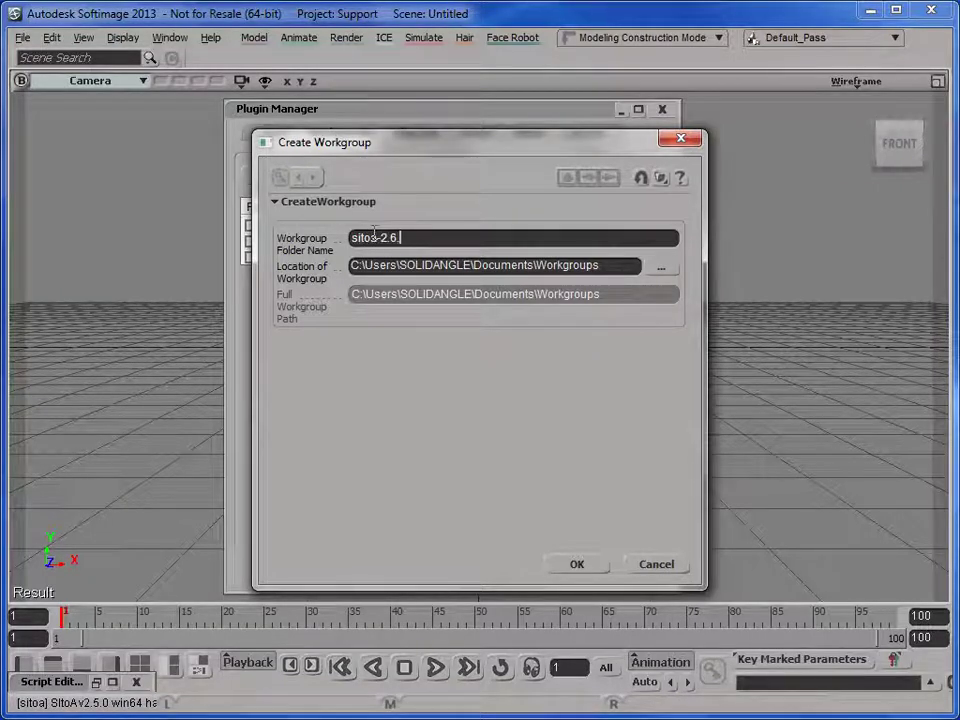
type("0-2013")
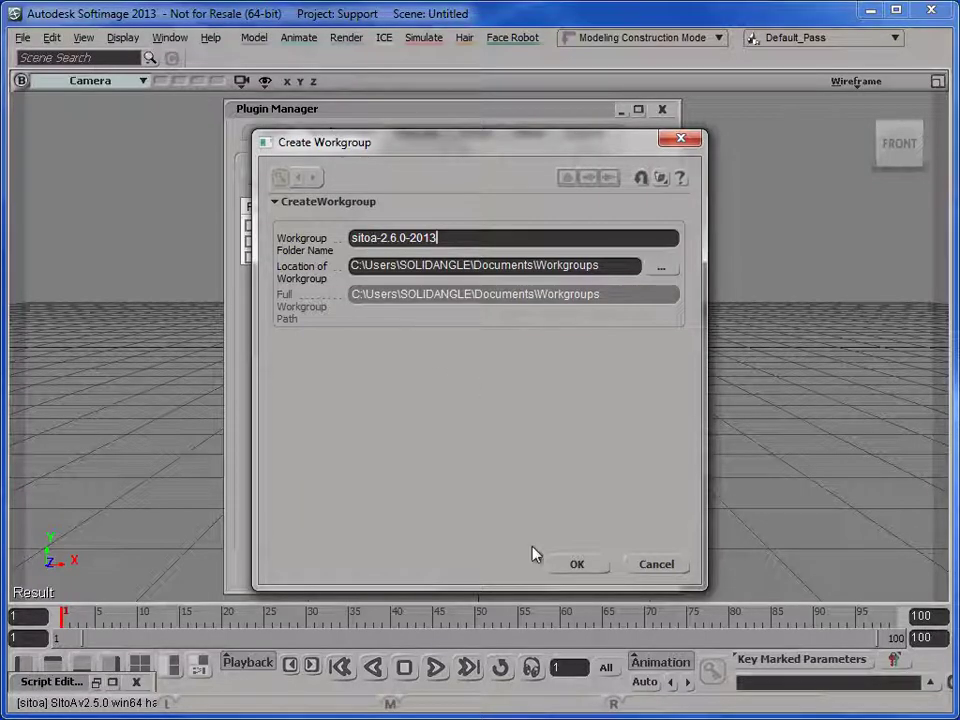
left_click(575, 565)
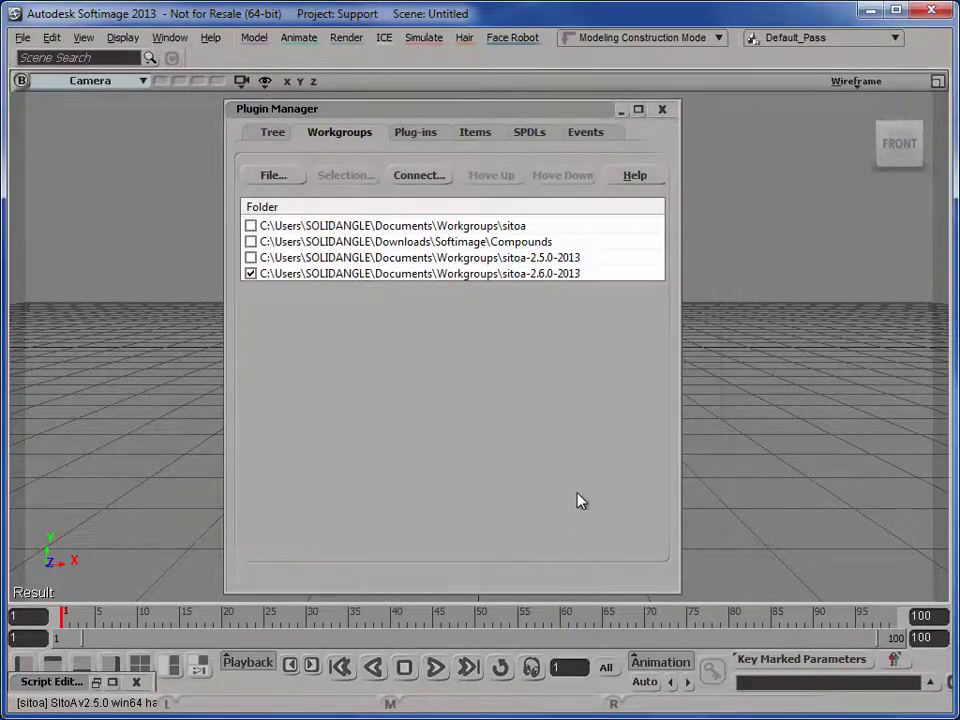
left_click(274, 133)
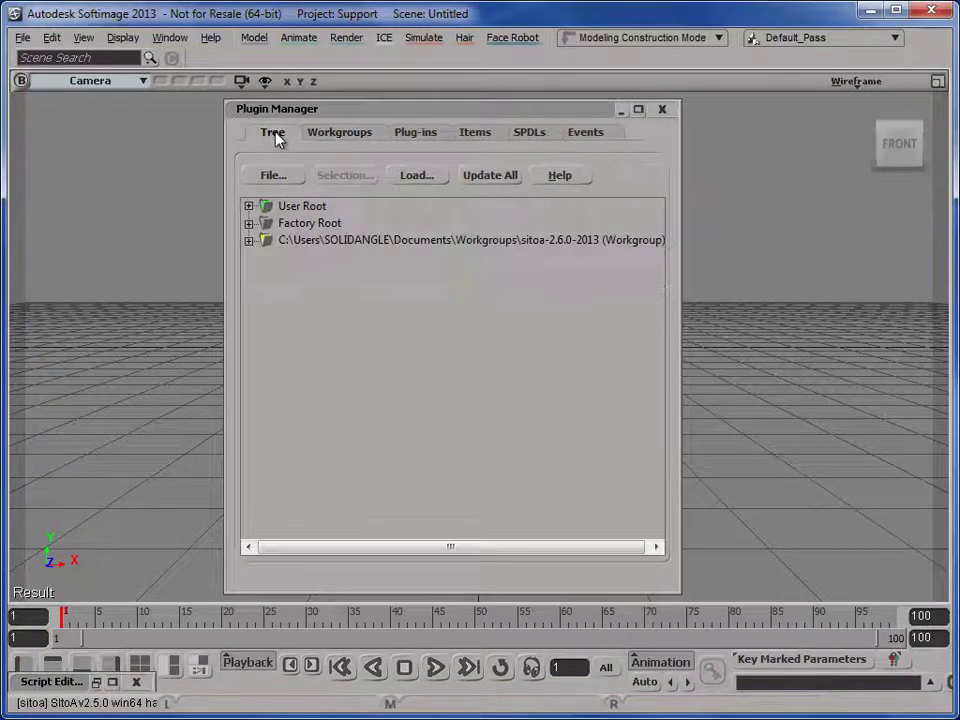
left_click(248, 240)
Install sitoa-2.6.0-2013.xsiaddon from Downloads\Arnold\sitoa\sitoa-2.6.0-2013 into the new workgroup.
right_click(342, 241)
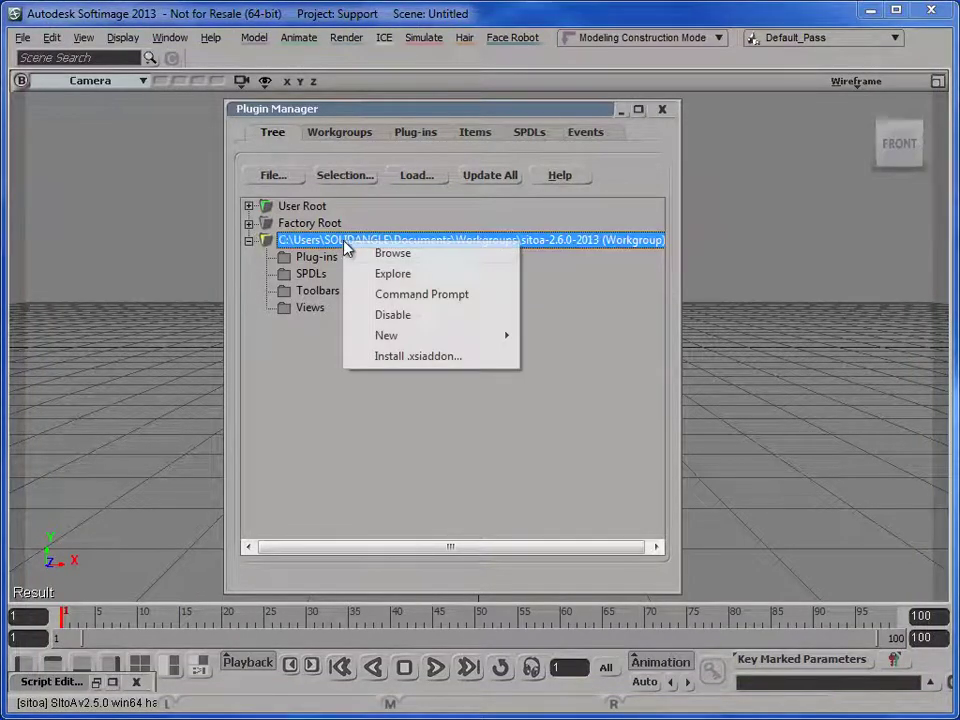
left_click(420, 357)
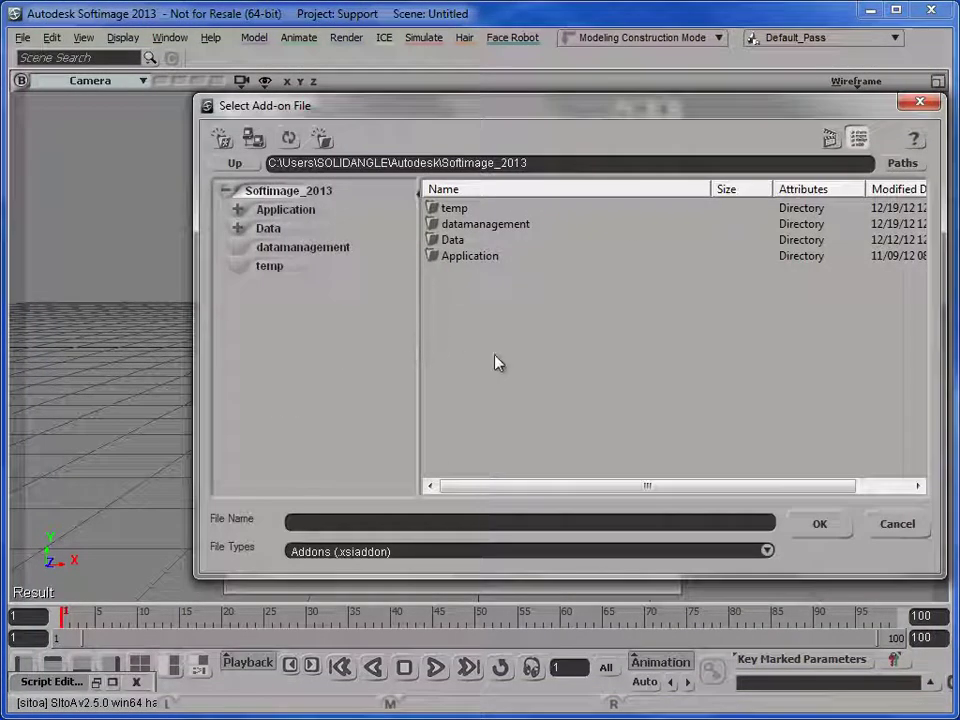
left_click(254, 170)
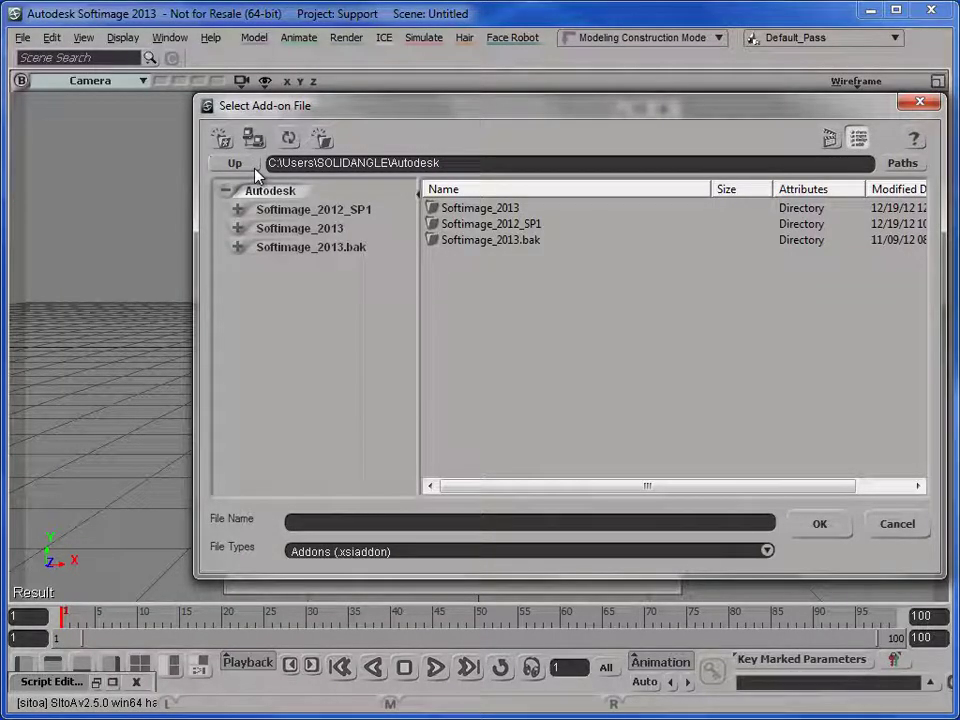
left_click(256, 170)
double_click(442, 207)
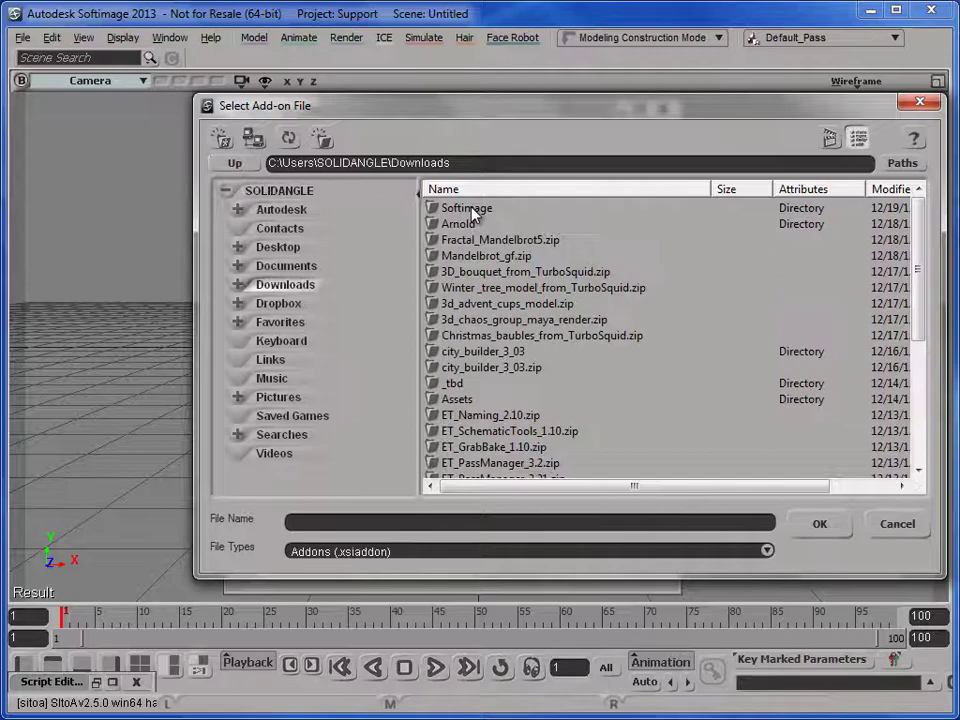
double_click(462, 223)
left_click(473, 209)
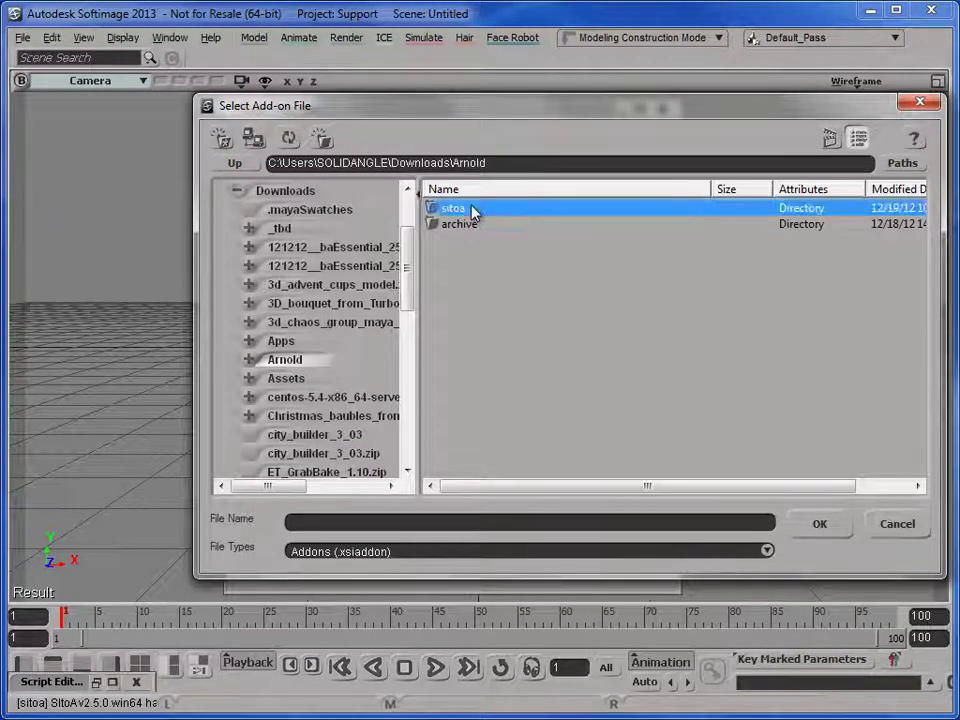
double_click(473, 209)
left_click(489, 207)
double_click(495, 209)
left_click(503, 210)
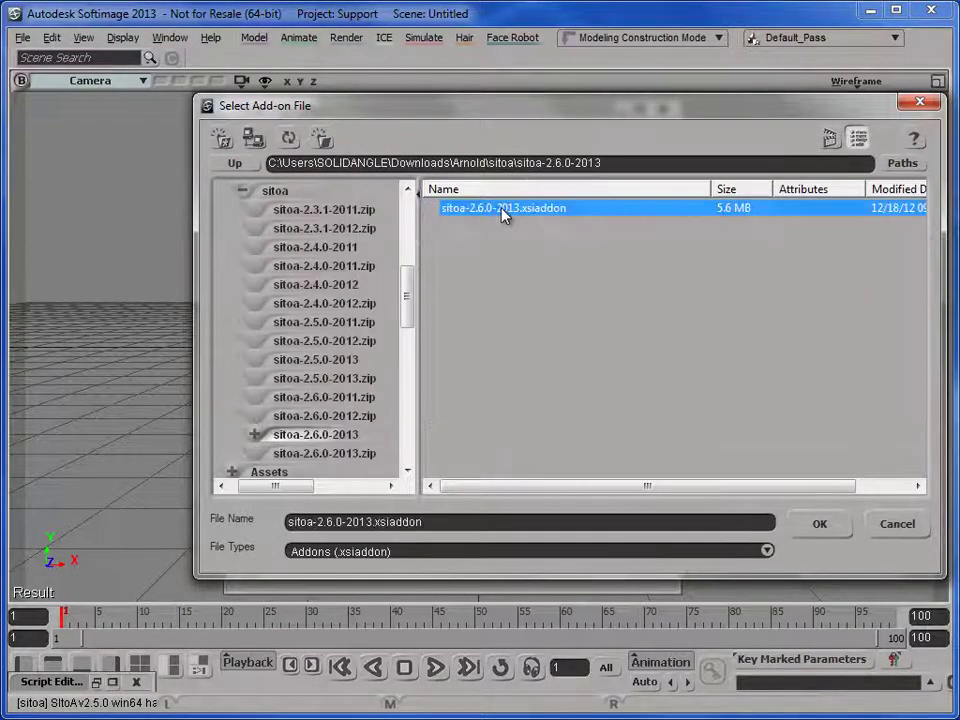
double_click(503, 210)
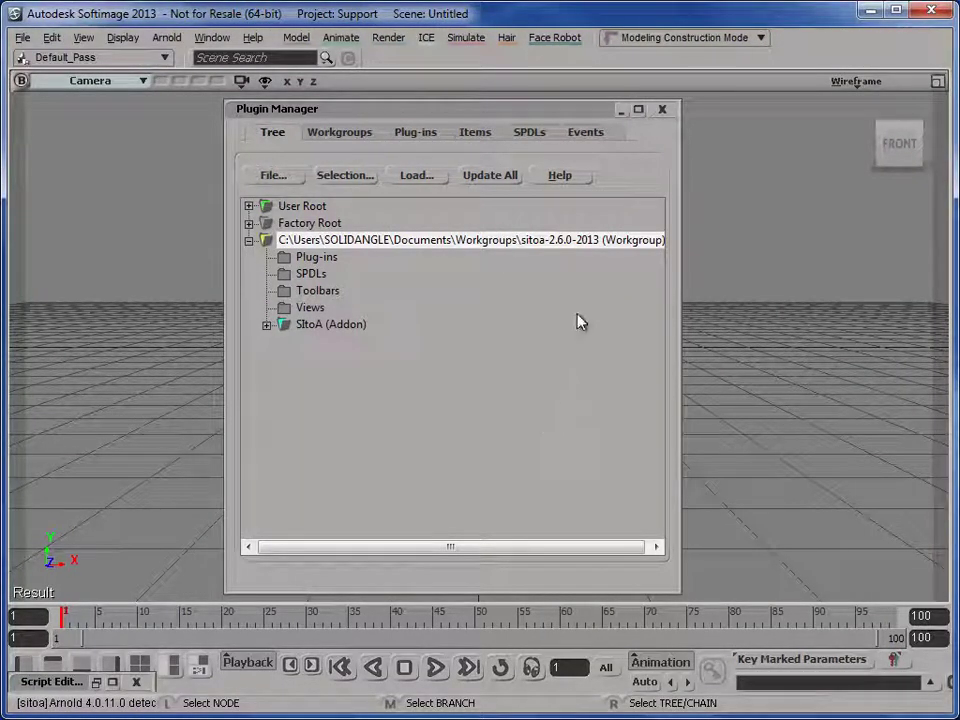
Expand the SItoA (Addon) node in the Plugin Manager tree.
left_click(267, 324)
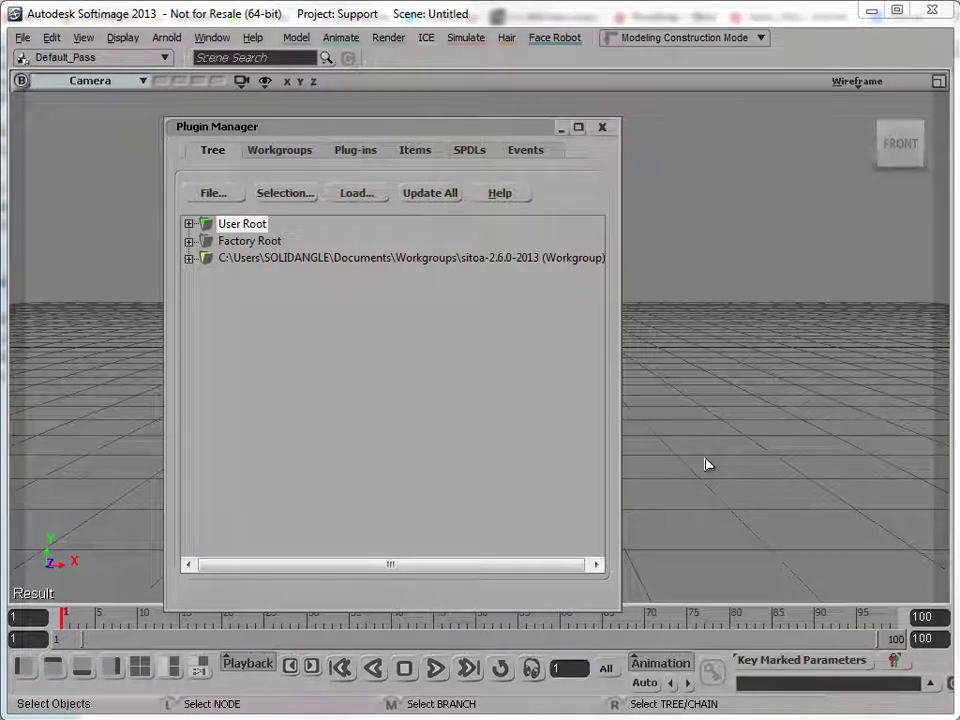
Select the sitoa-2.6.0-2013 workgroup, then expand it and its SItoA (Addon) node.
left_click(408, 265)
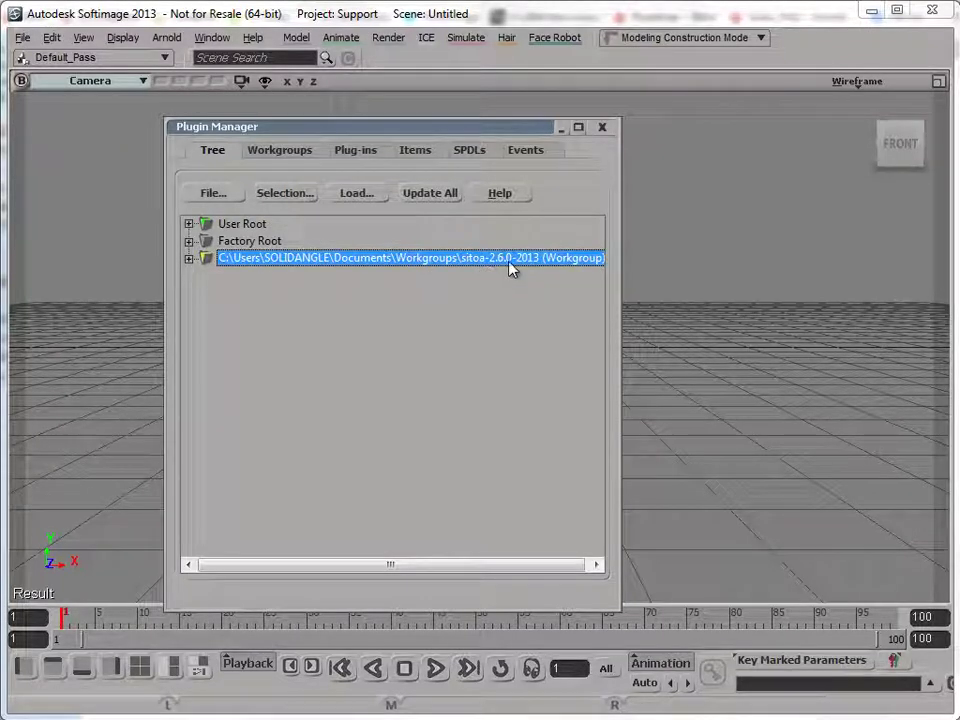
left_click(188, 258)
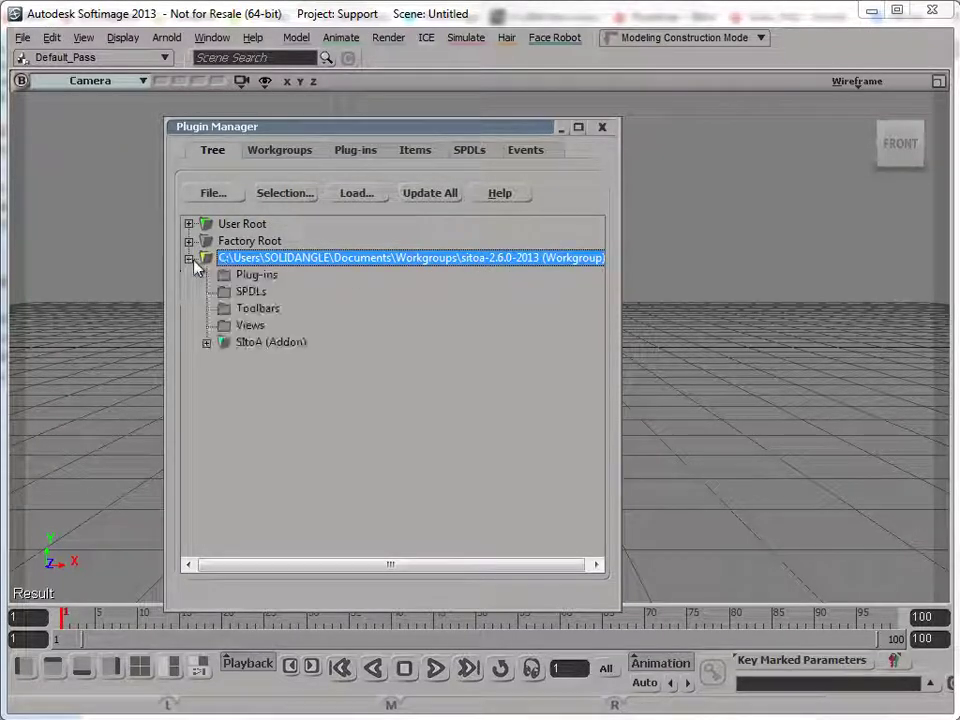
left_click(206, 342)
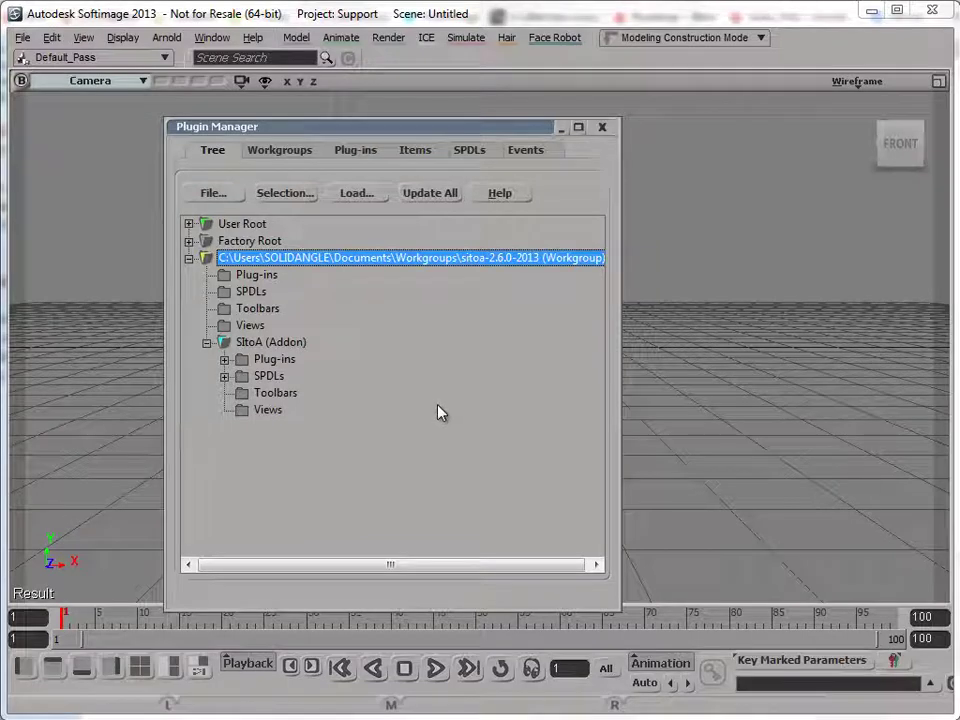
left_click_drag(378, 140, 394, 128)
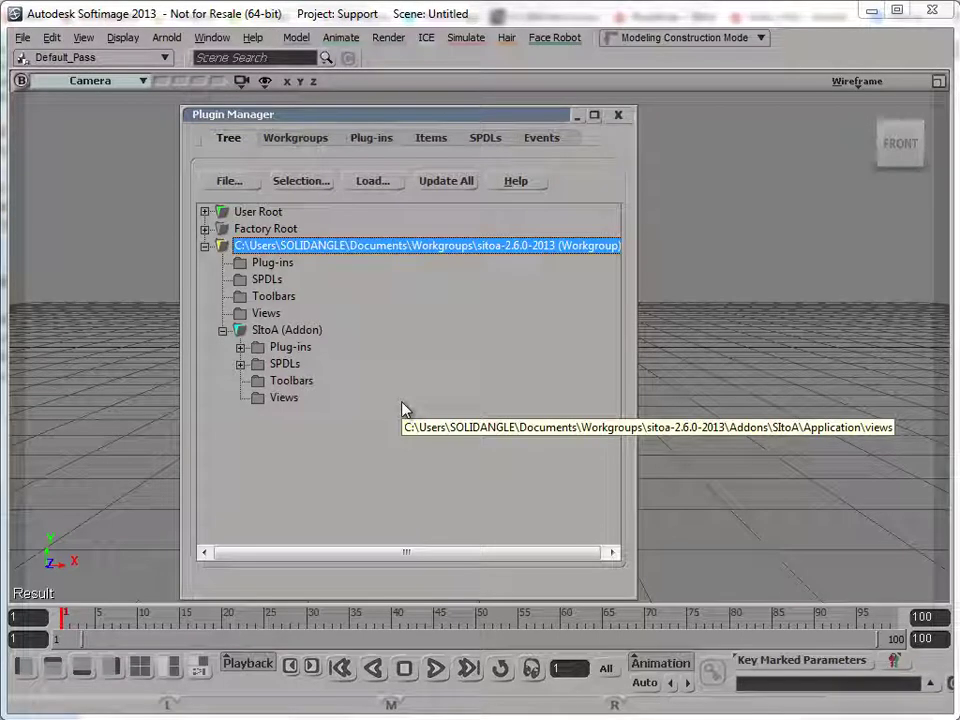
Open the Arnold Render Options from Render > Renderer Options and scroll through its settings.
left_click(388, 38)
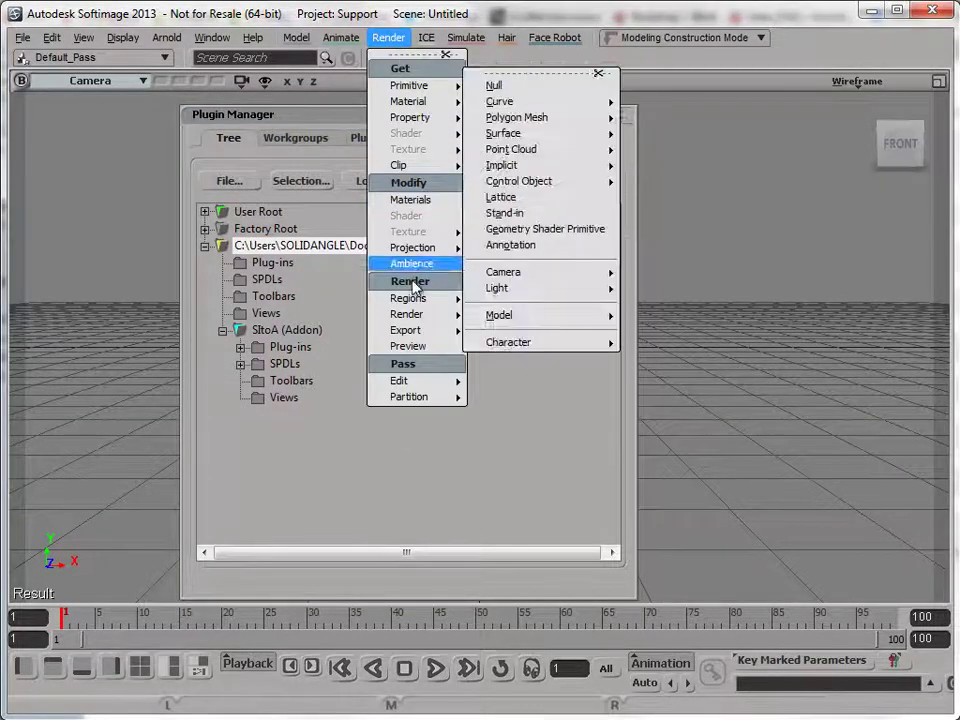
mouse_move(406, 314)
left_click(528, 449)
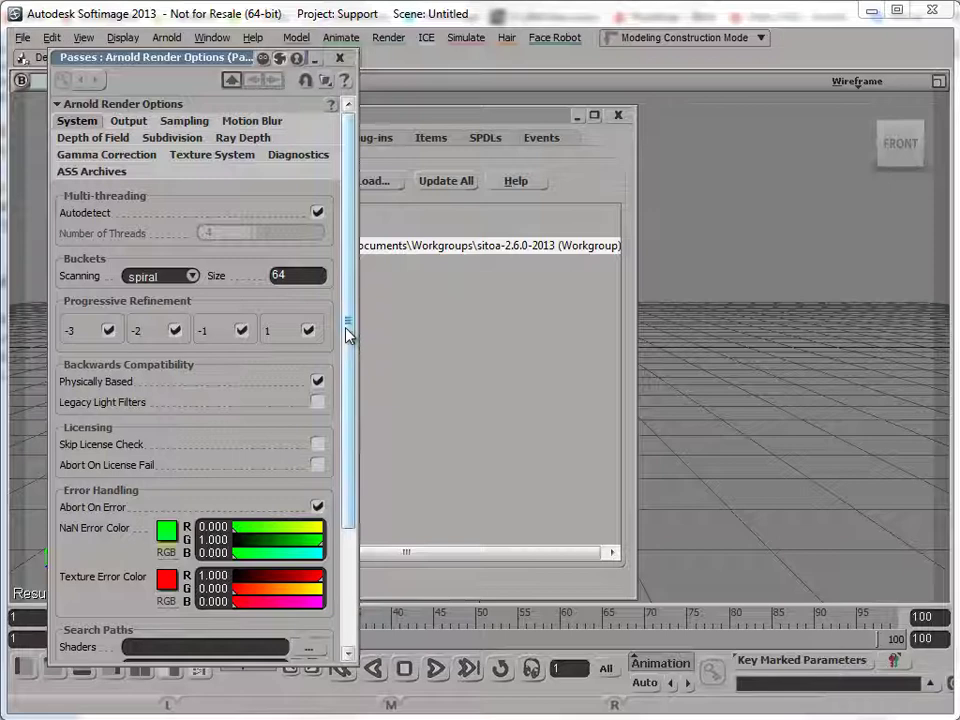
scroll(349, 341, "down", 1)
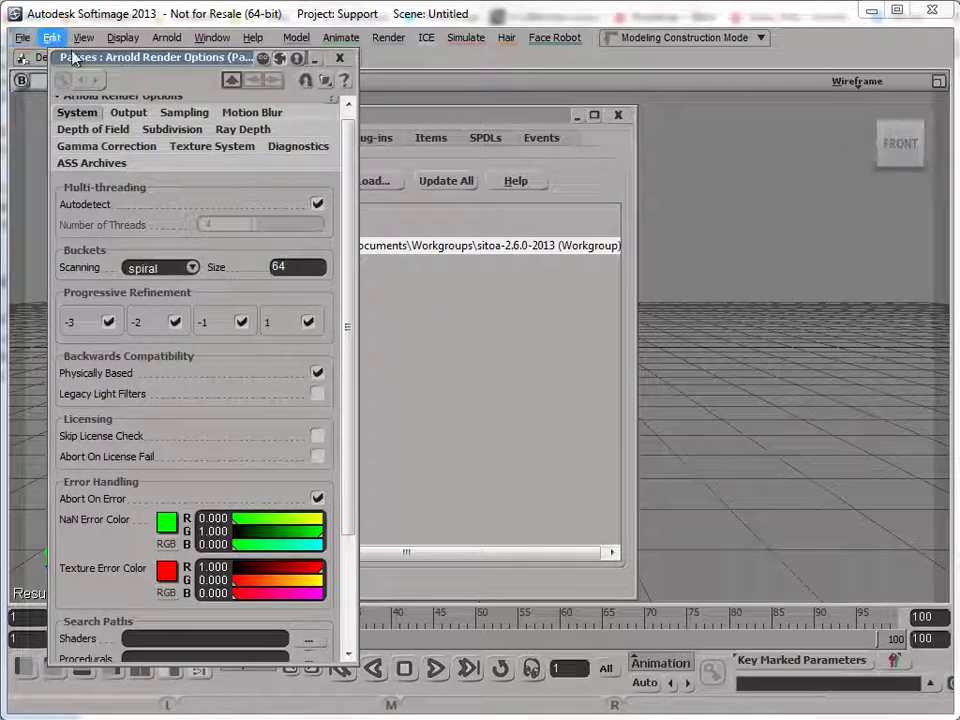
Select the sitoa-2.6.0-2013 workgroup in the Plugin Manager, then return to Arnold Render Options.
left_click(480, 256)
left_click(482, 252)
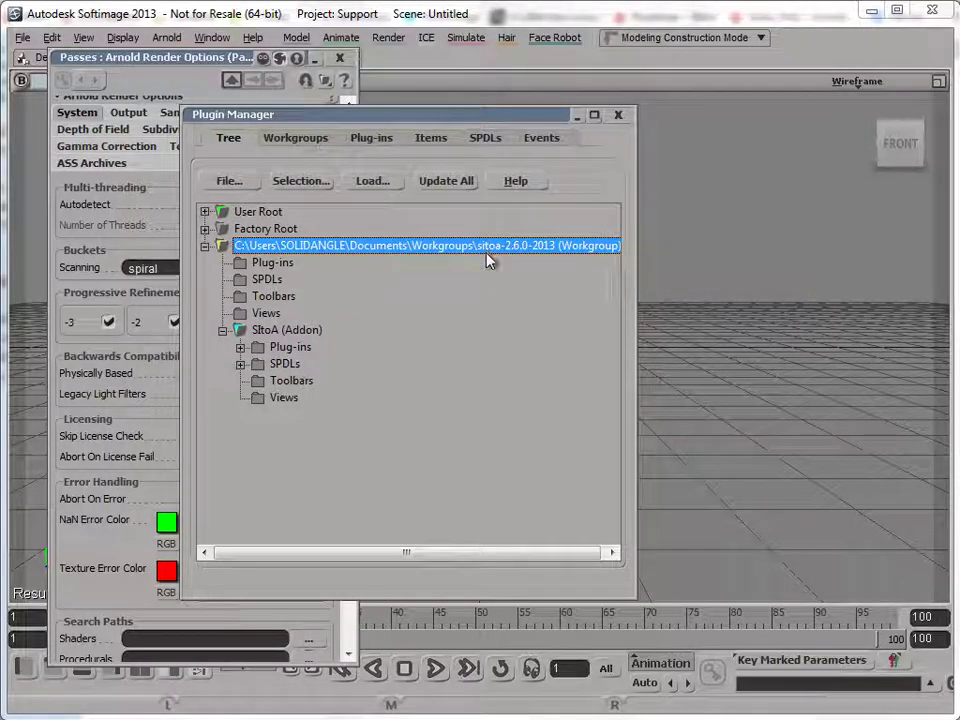
left_click(197, 76)
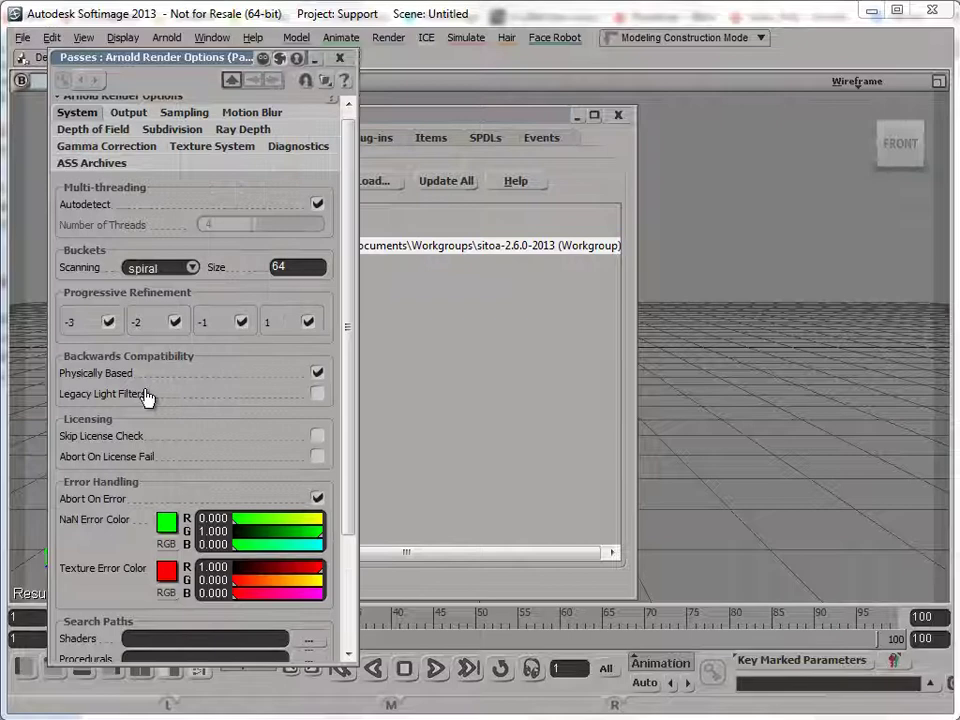